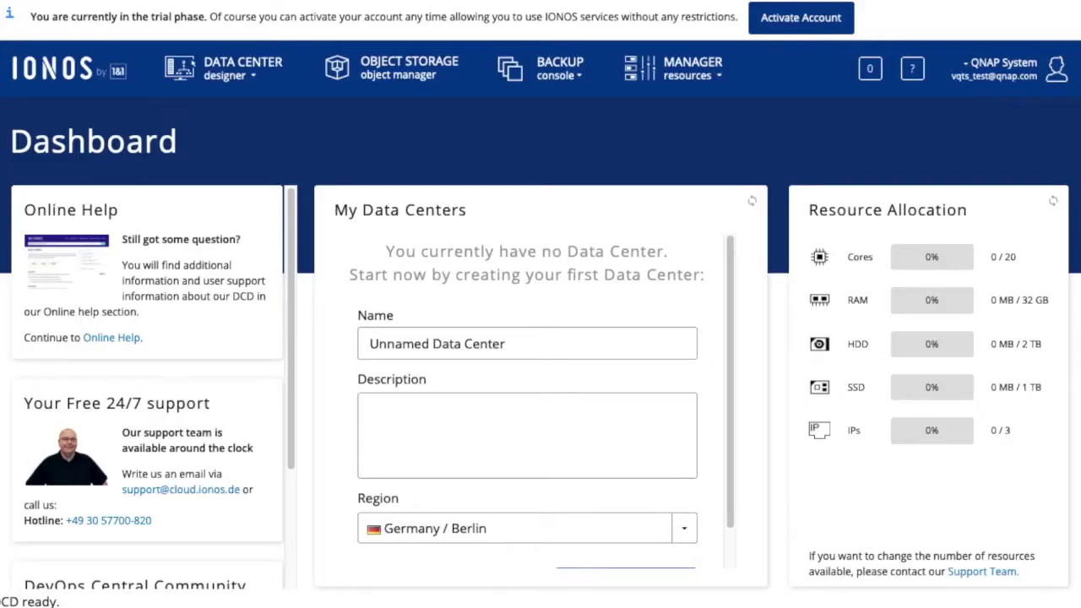
Show the FTP-uploaded F_TS-KVM-CLD_20210308-c4.5.4.img.vmdk image and its metadata in the Image Manager
click(720, 78)
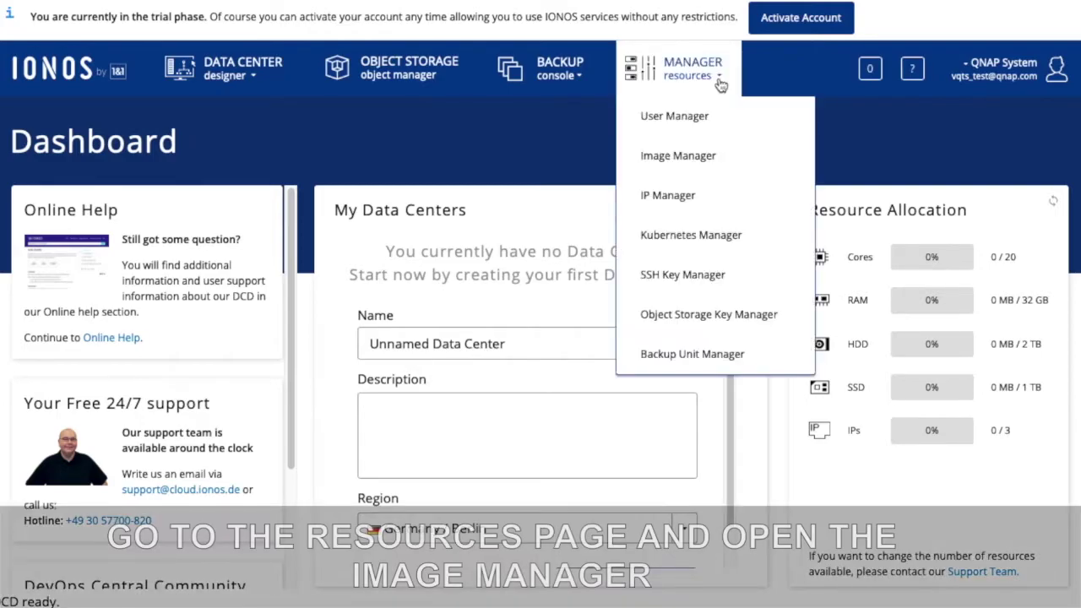
click(722, 168)
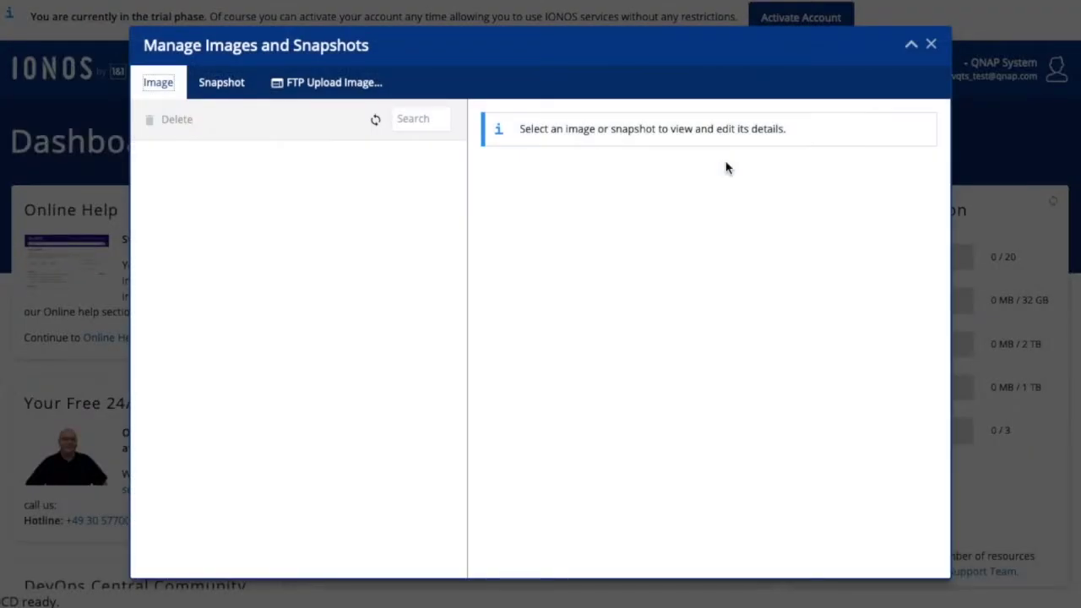
click(352, 85)
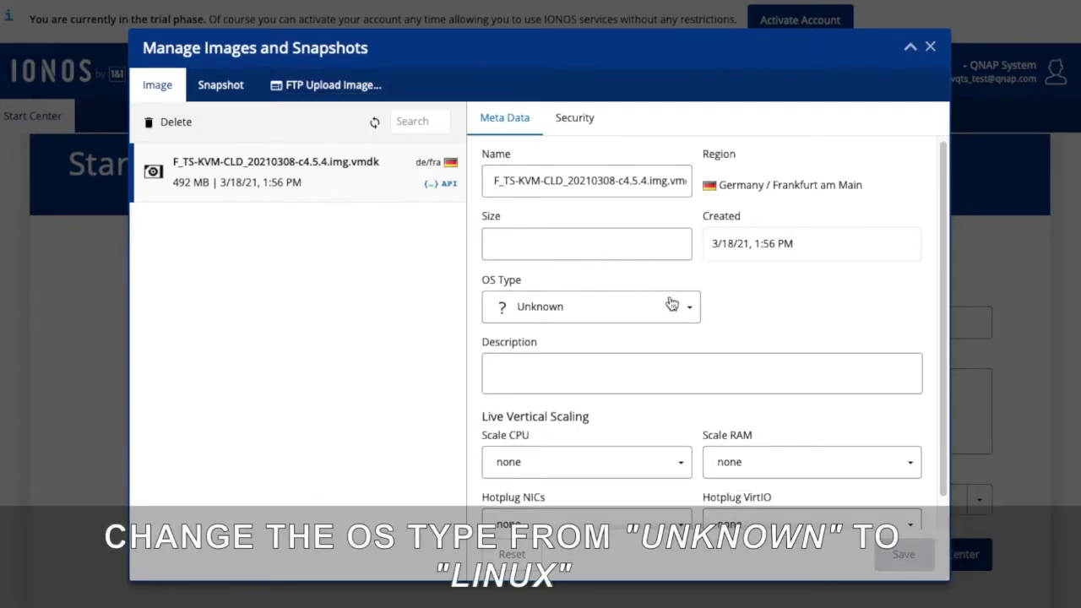
Set the image's OS type to Linux, keeping Scale CPU and Scale RAM at none
click(676, 306)
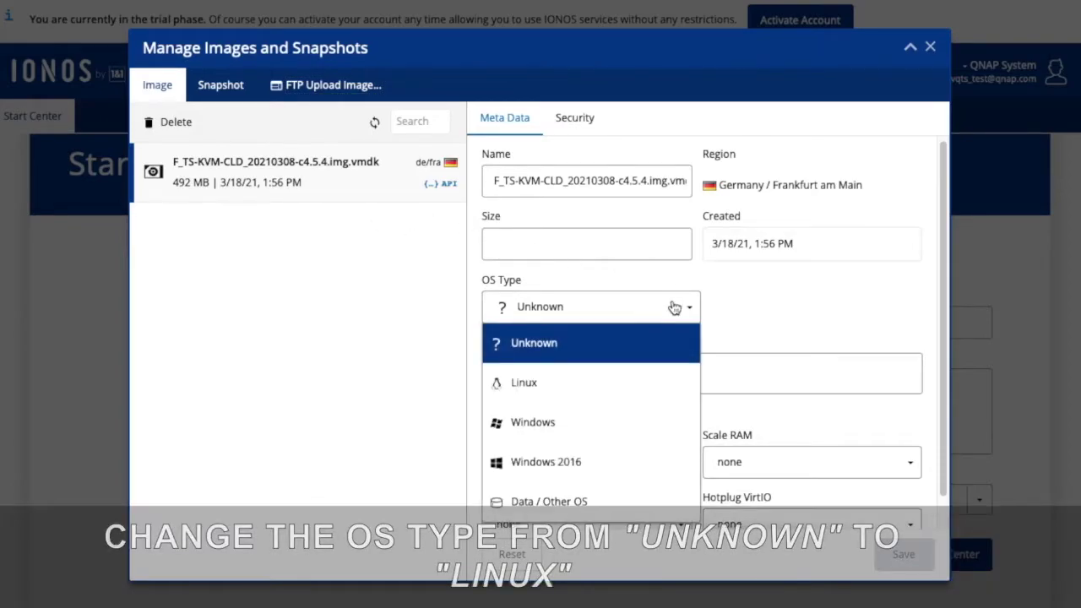
click(632, 377)
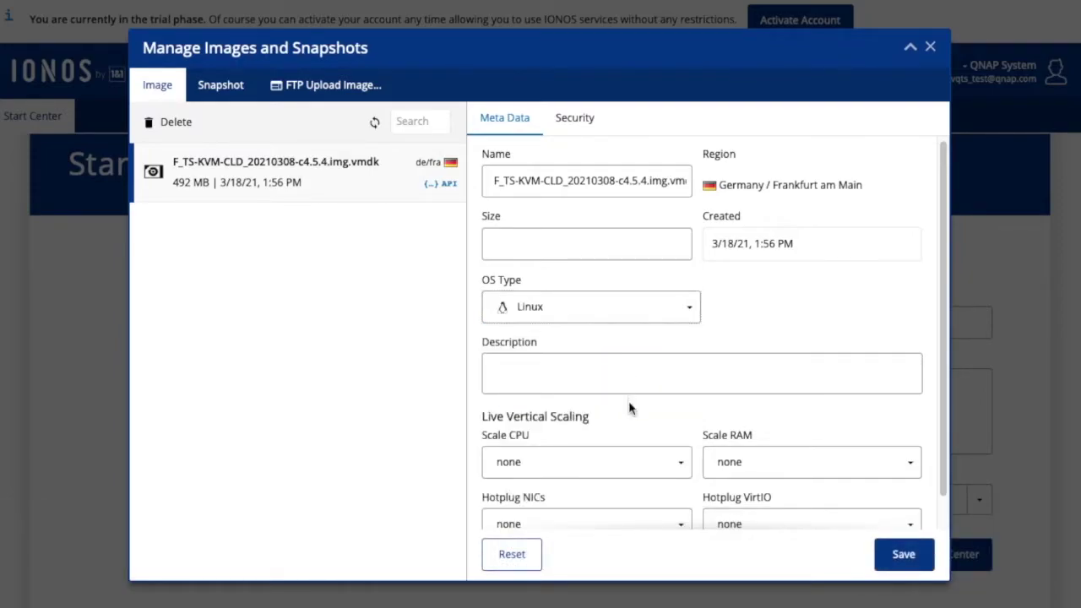
scroll(627, 408, down, 1)
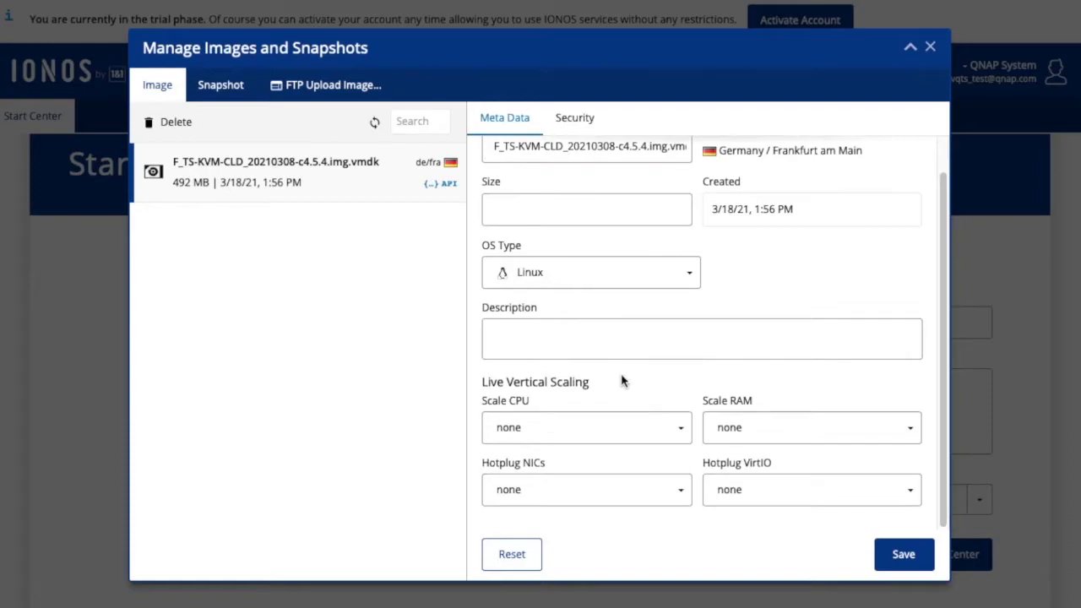
click(683, 428)
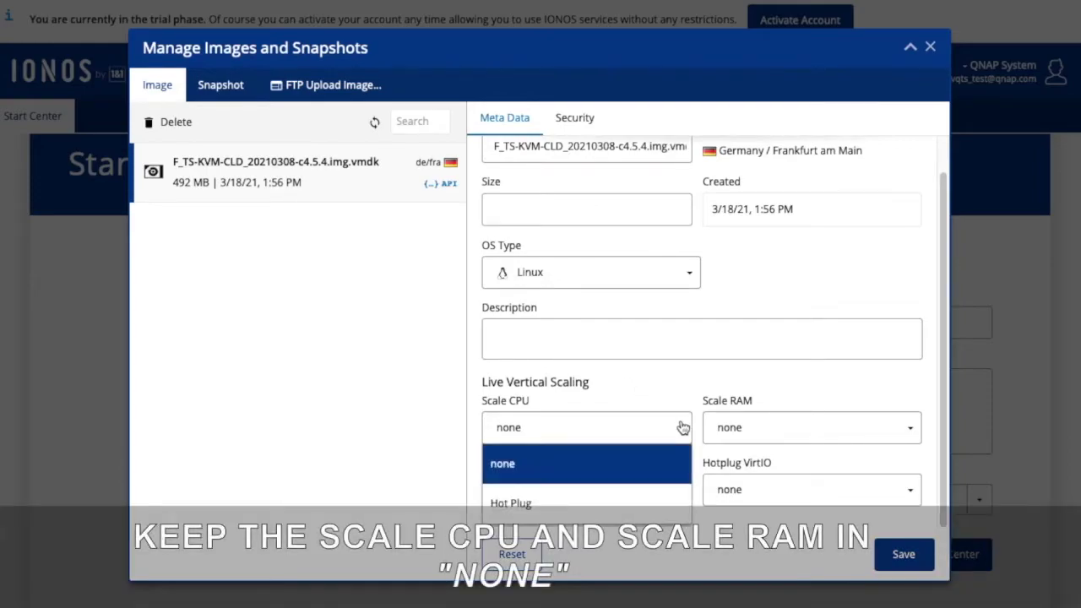
click(657, 464)
click(794, 393)
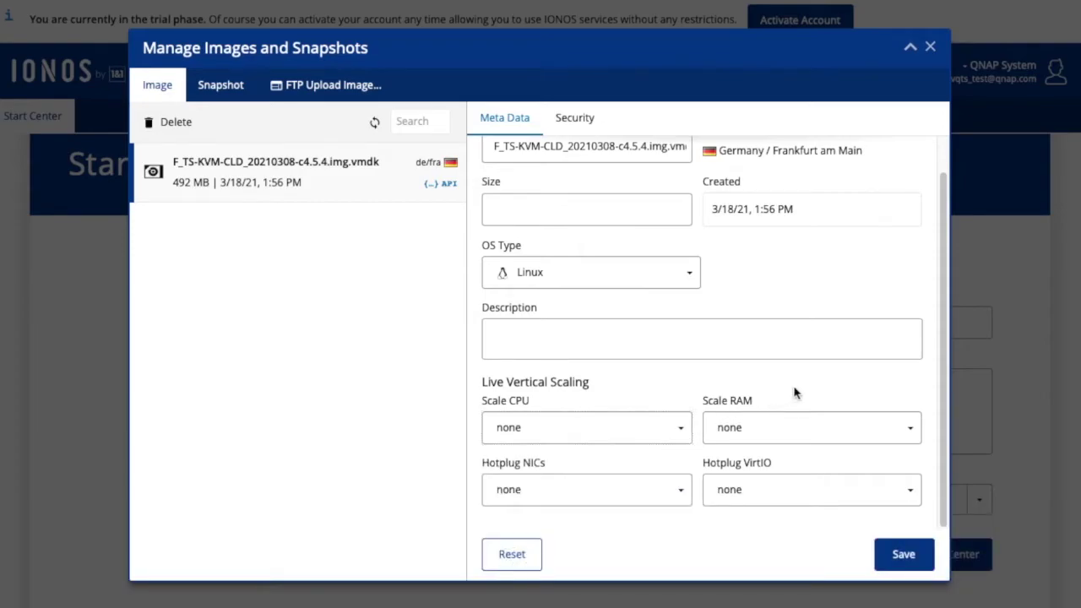
click(818, 427)
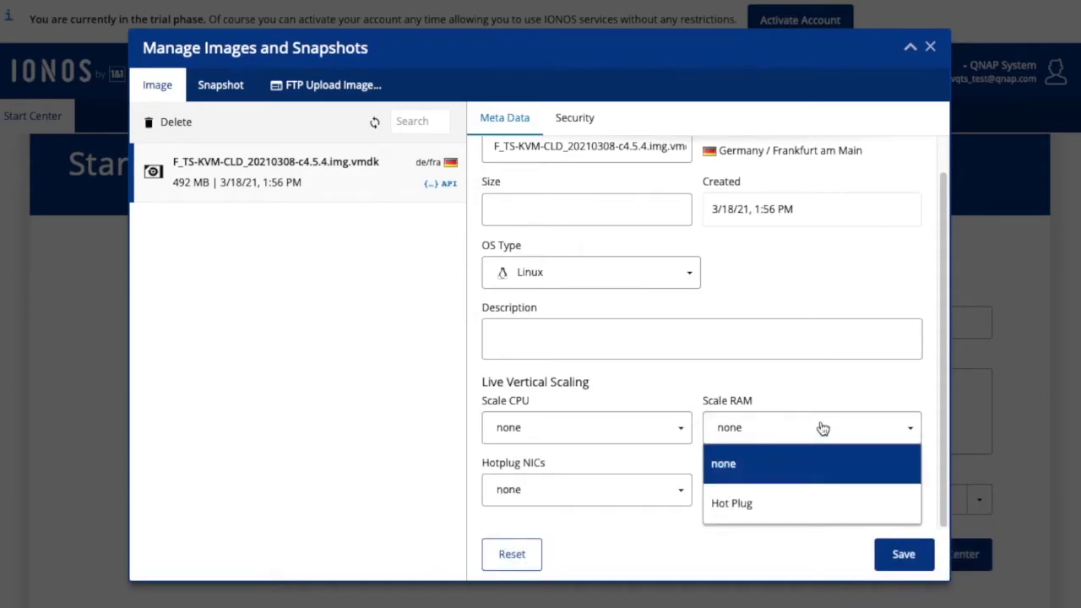
click(785, 463)
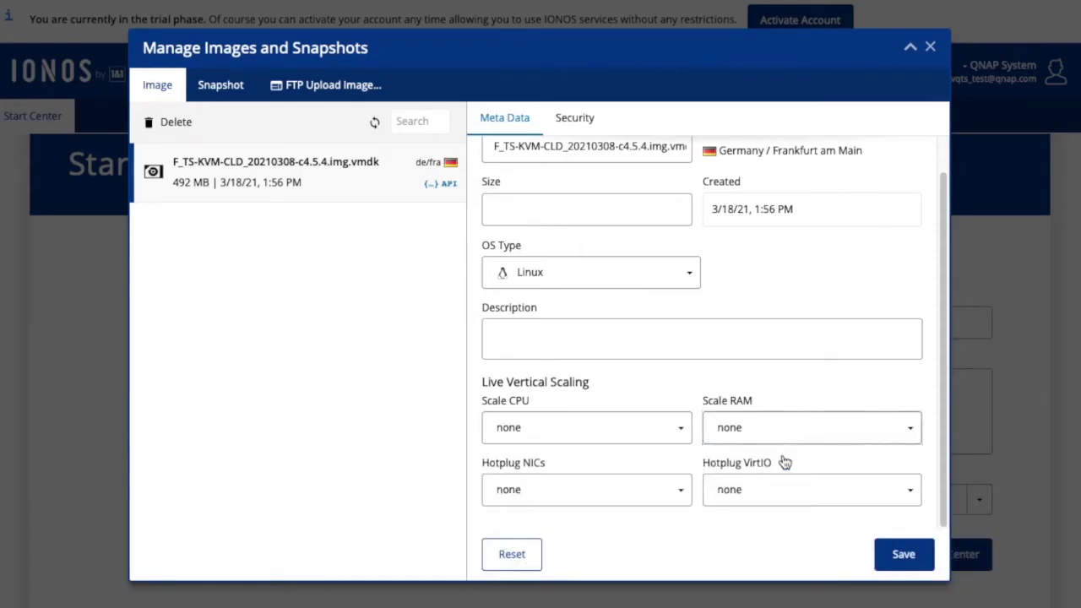
click(690, 460)
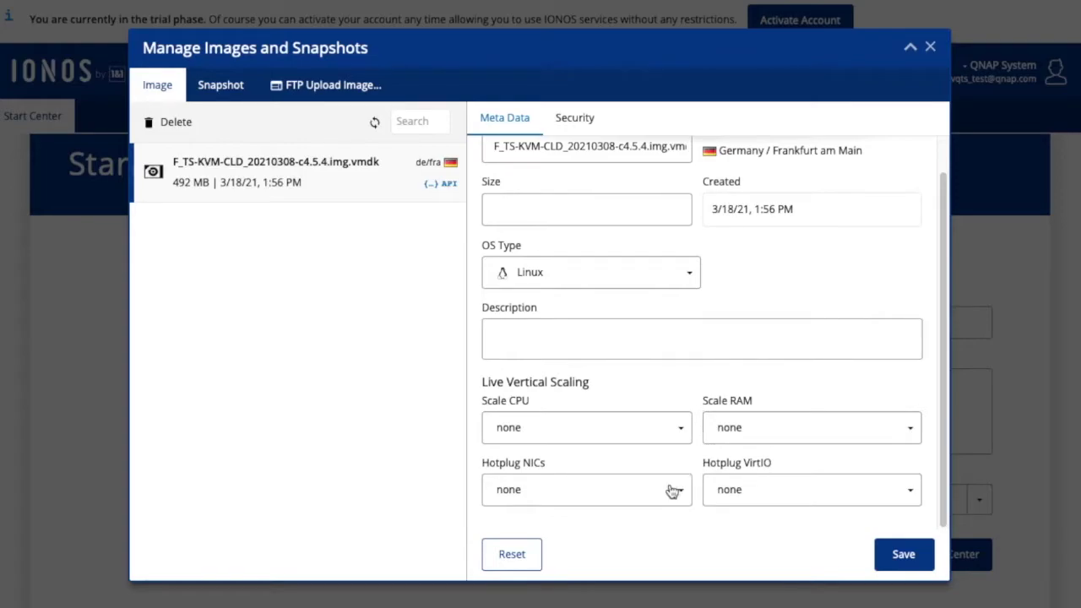
Set Hotplug NICs to Hot Plug and Hotplug VirtIO to Hot Plug and Unplug, then save
click(671, 491)
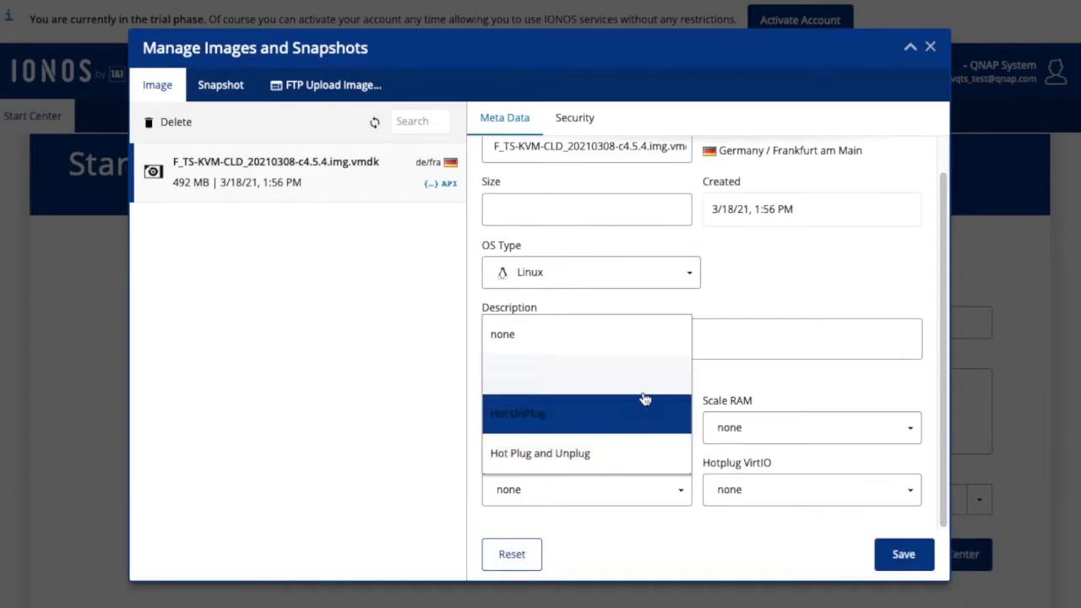
click(644, 382)
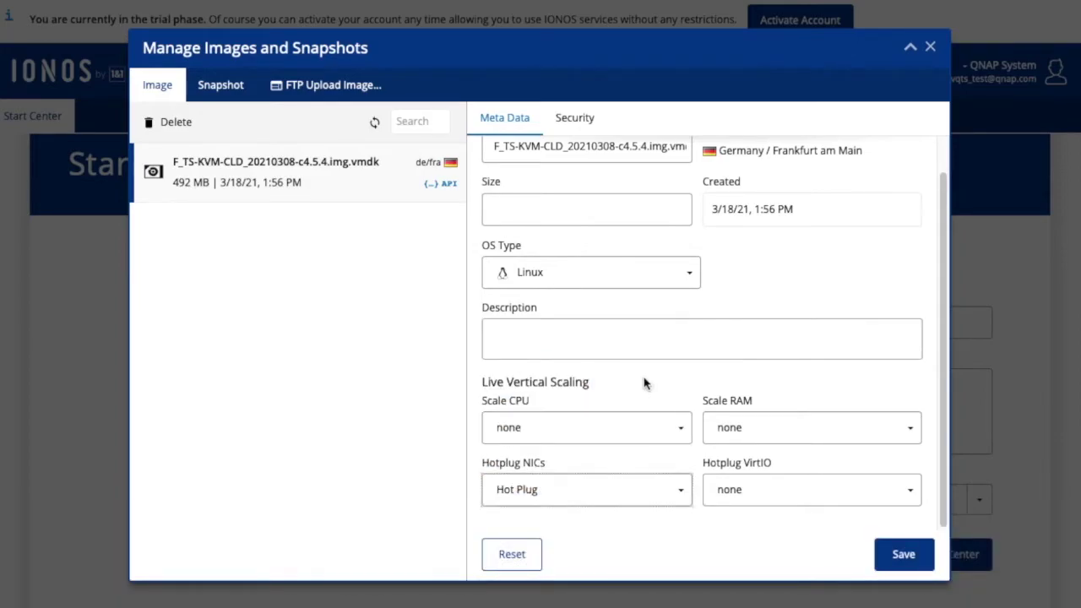
click(747, 500)
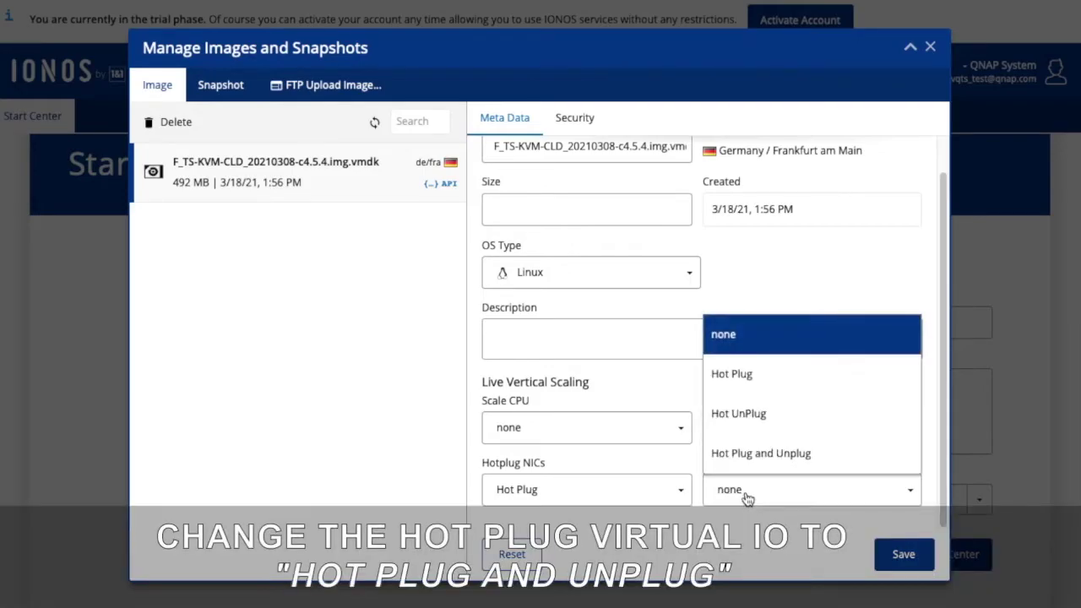
click(833, 464)
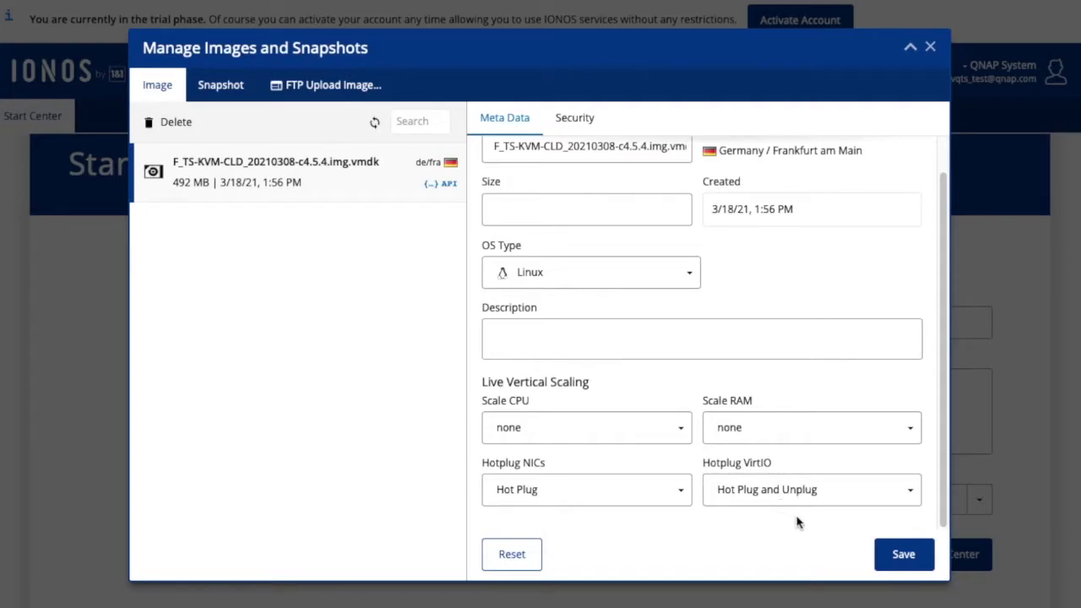
click(900, 554)
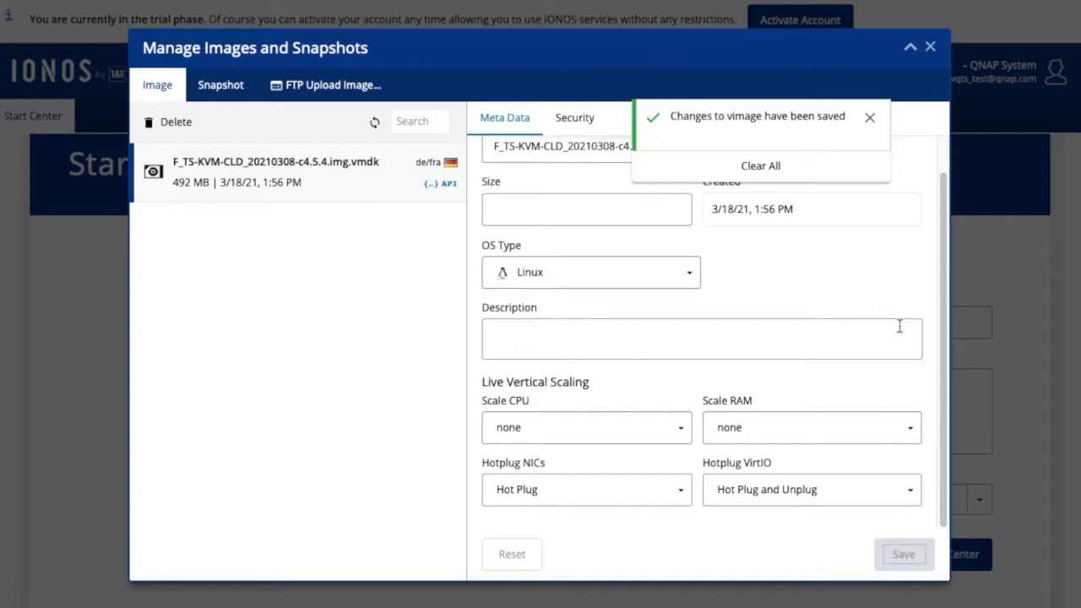
click(871, 118)
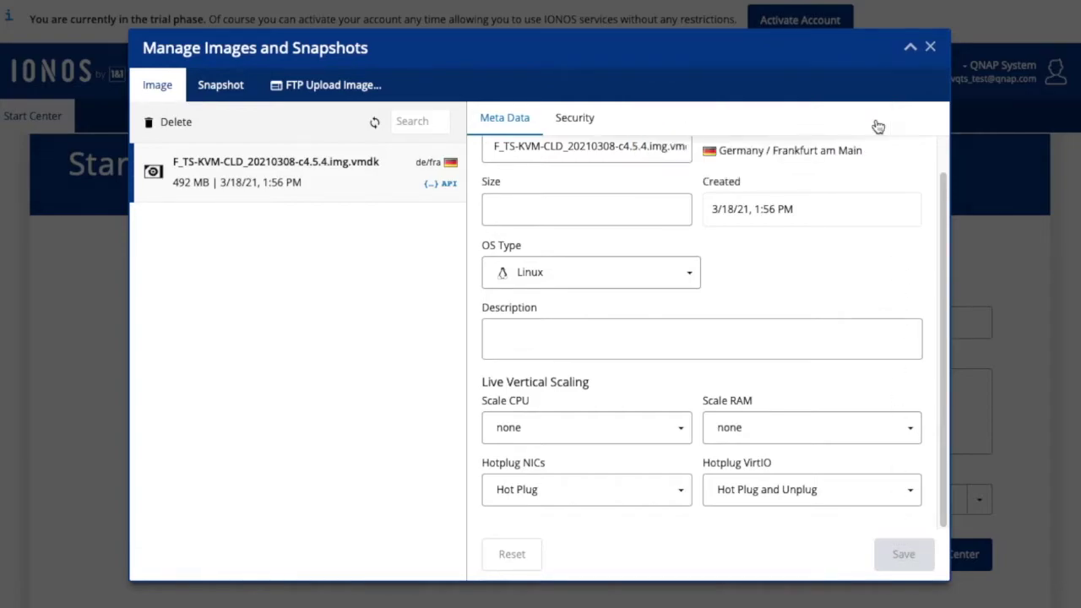
click(930, 48)
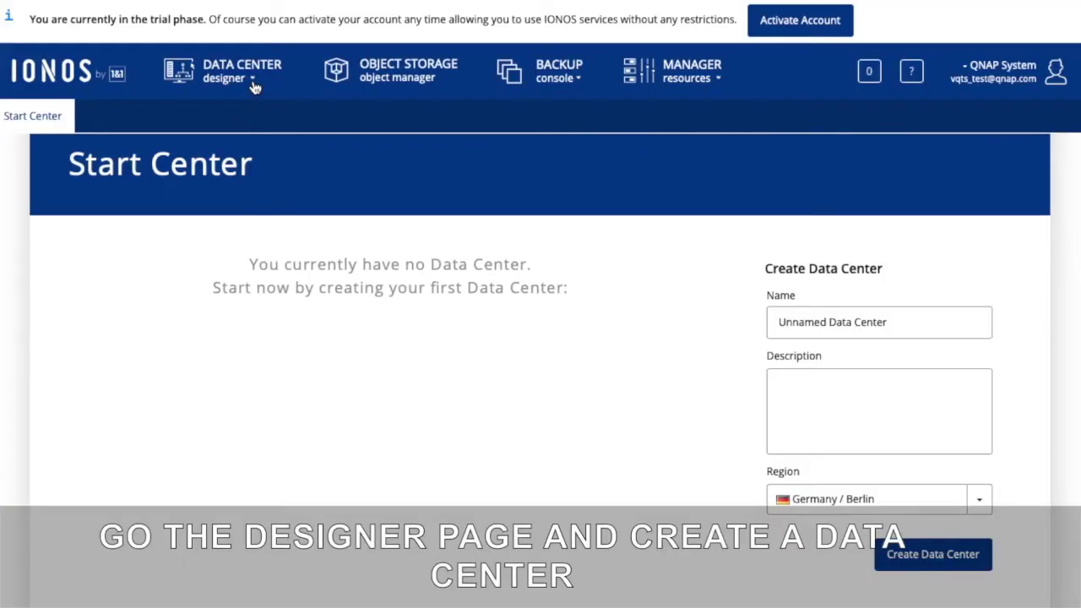
Create a new data center in the Germany / Frankfurt am Main region
click(254, 85)
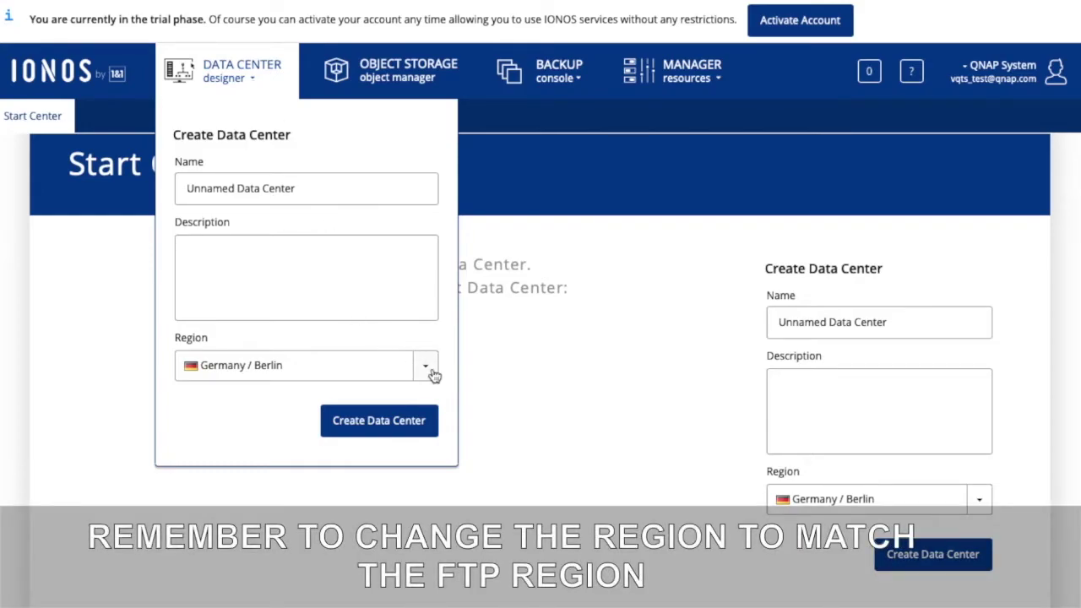
click(427, 369)
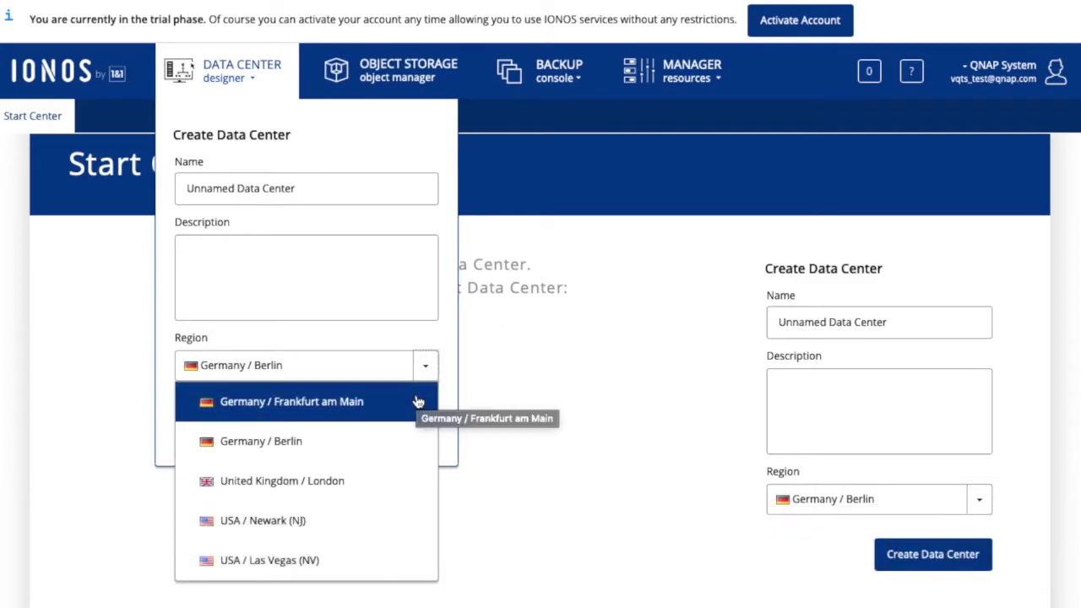
click(418, 402)
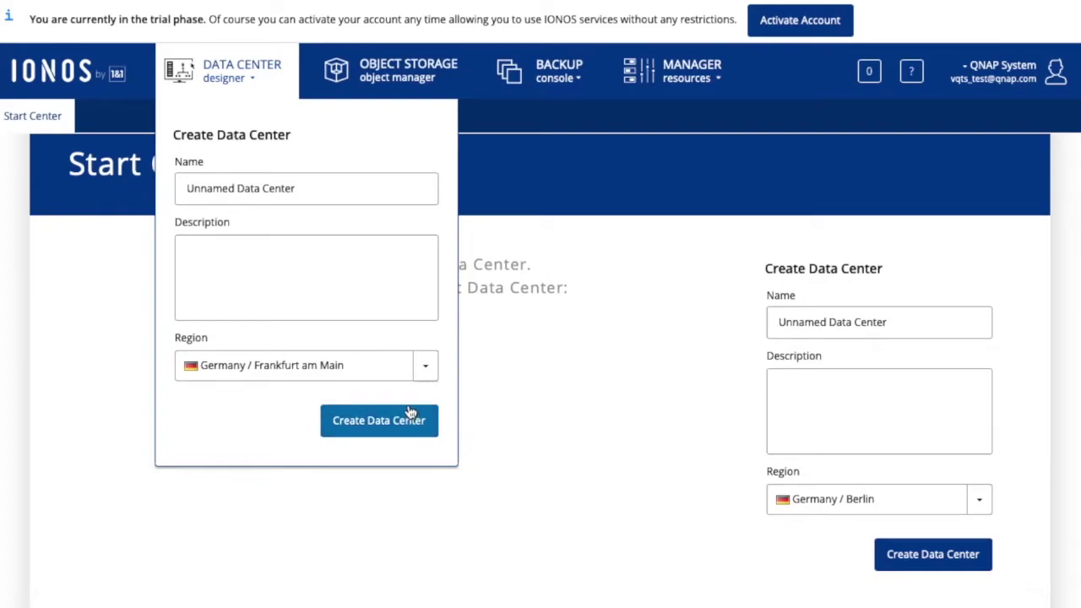
click(406, 418)
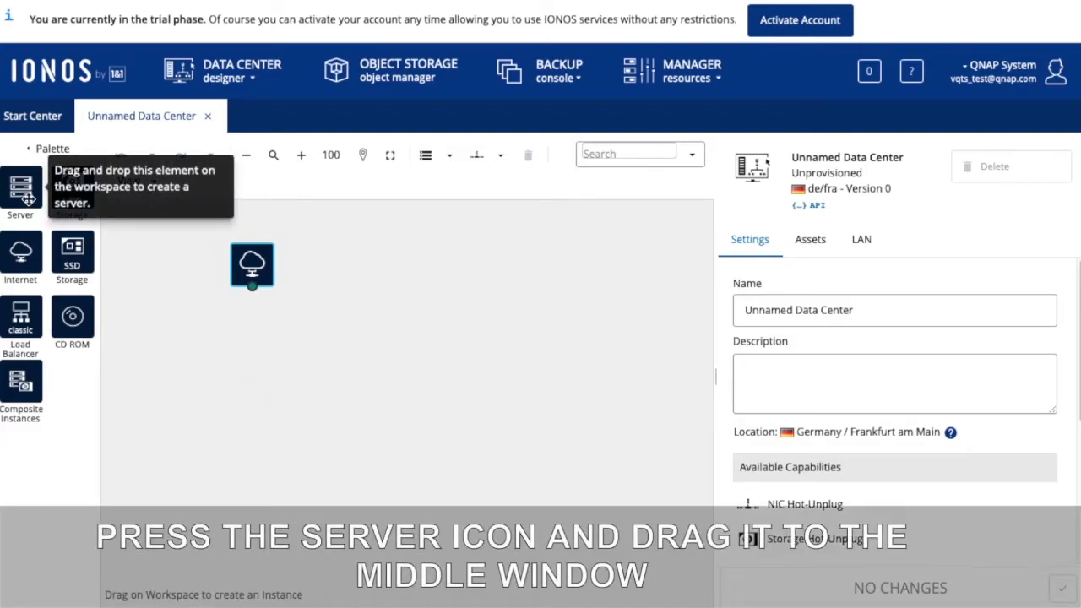
Add a server below the Internet node and rename it 'QuTScloud Server'
drag(27, 198, 263, 372)
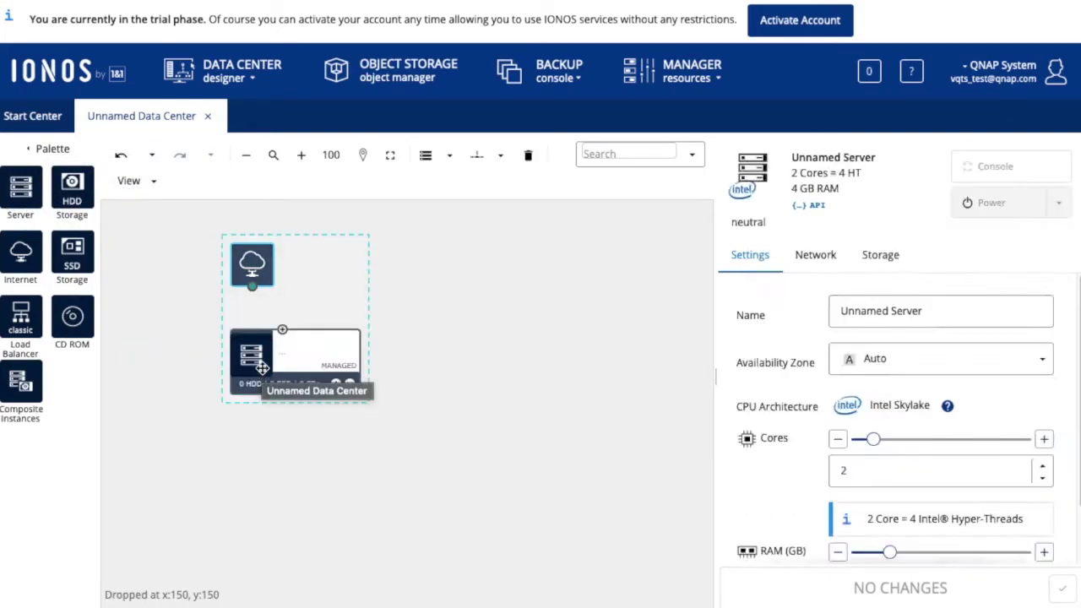
click(415, 364)
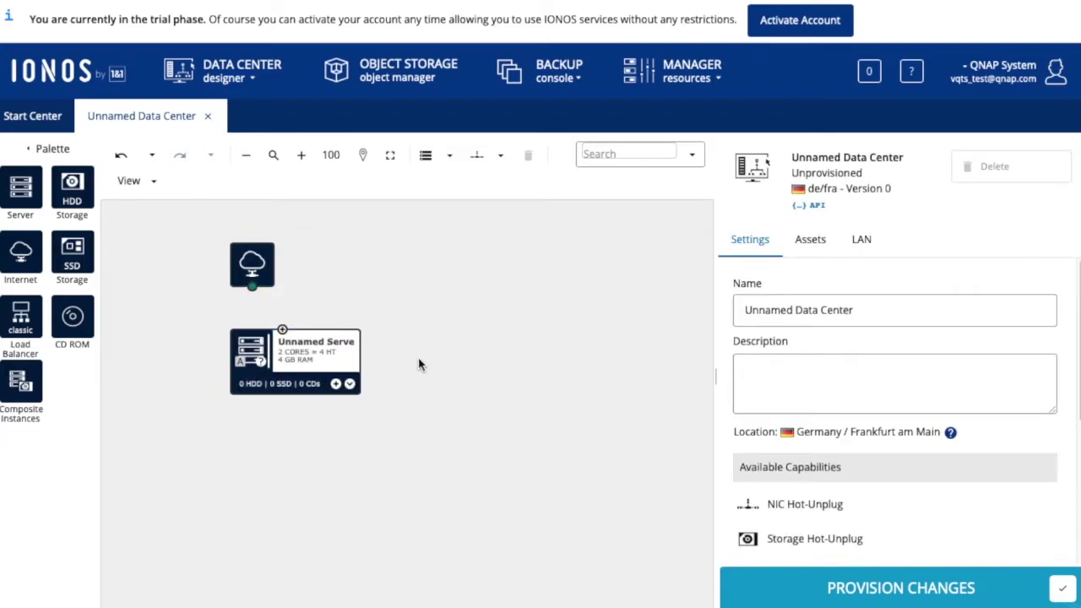
click(339, 358)
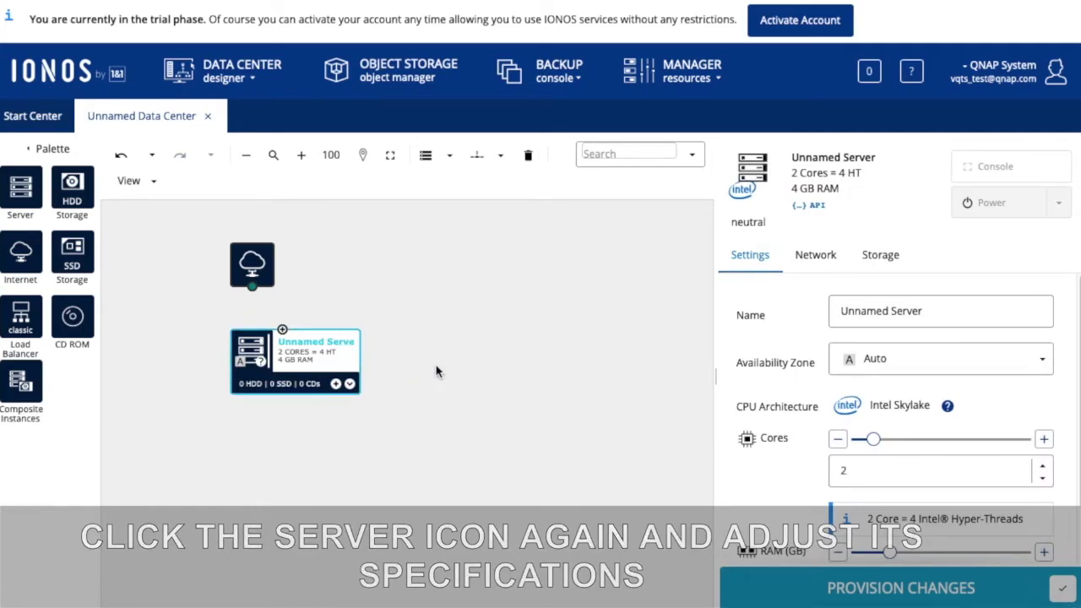
double_click(883, 310)
text(Q)
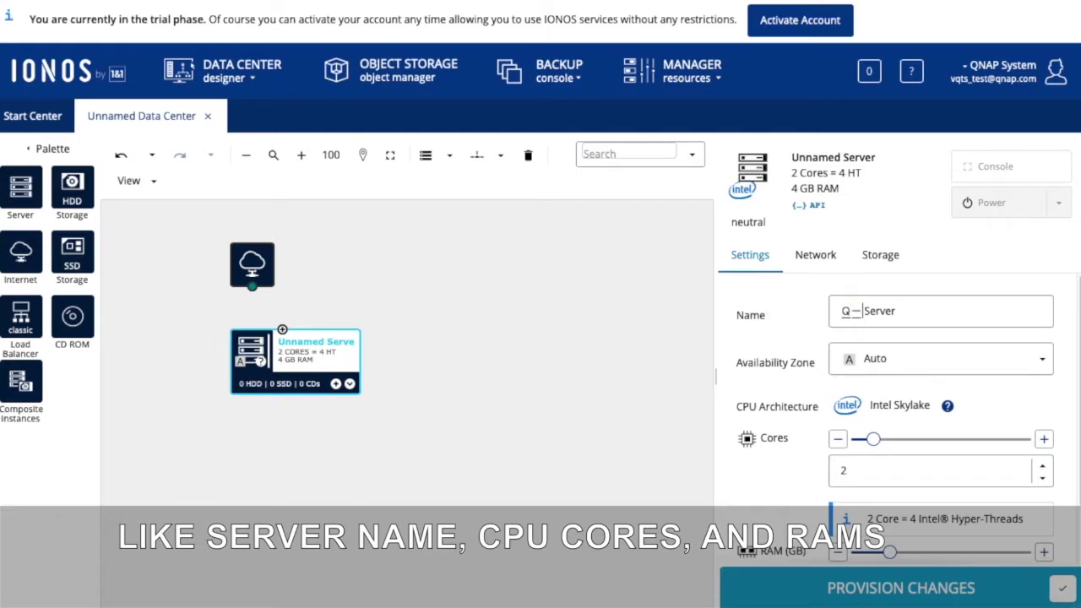
text(uTSclo)
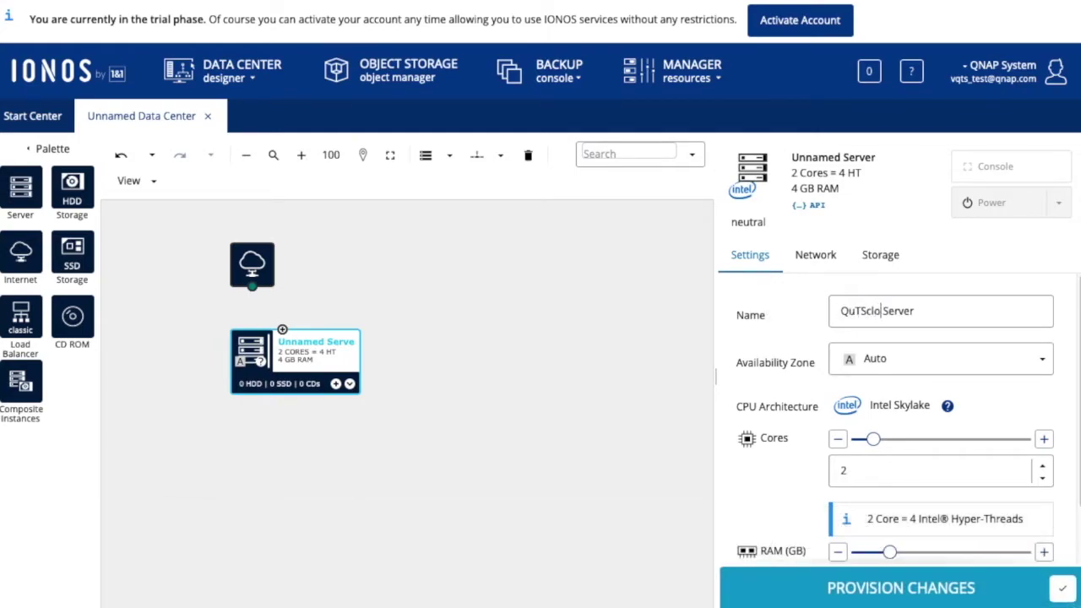
text(ud)
scroll(792, 491, down, 1)
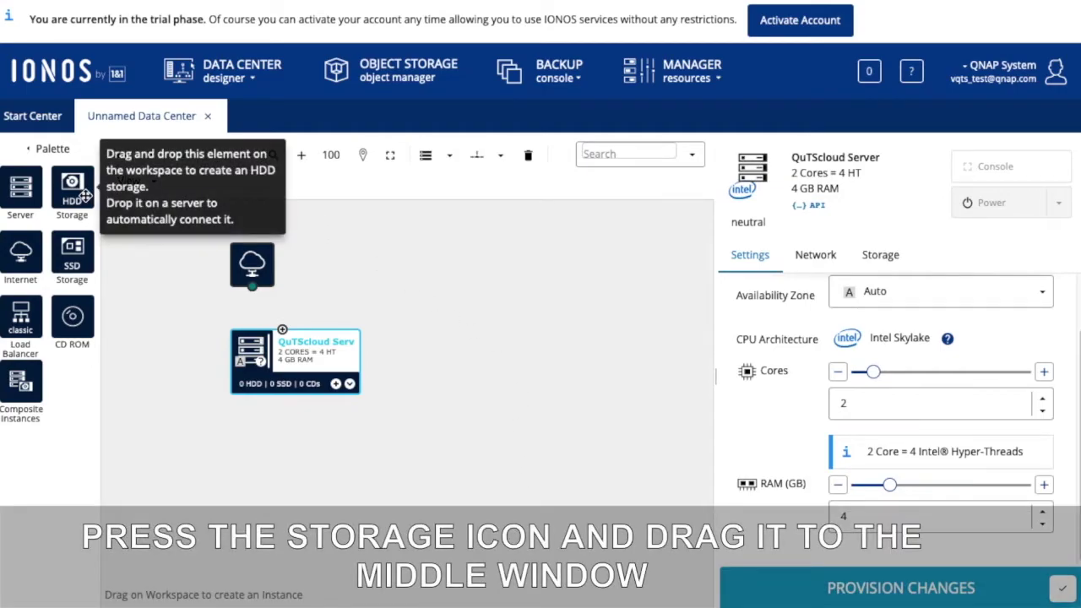
Add an HDD storage with the F_TS-KVM-CLD_20210308-c4.5.4.img.vmdk image and attach it to QuTScloud Server
drag(85, 195, 451, 359)
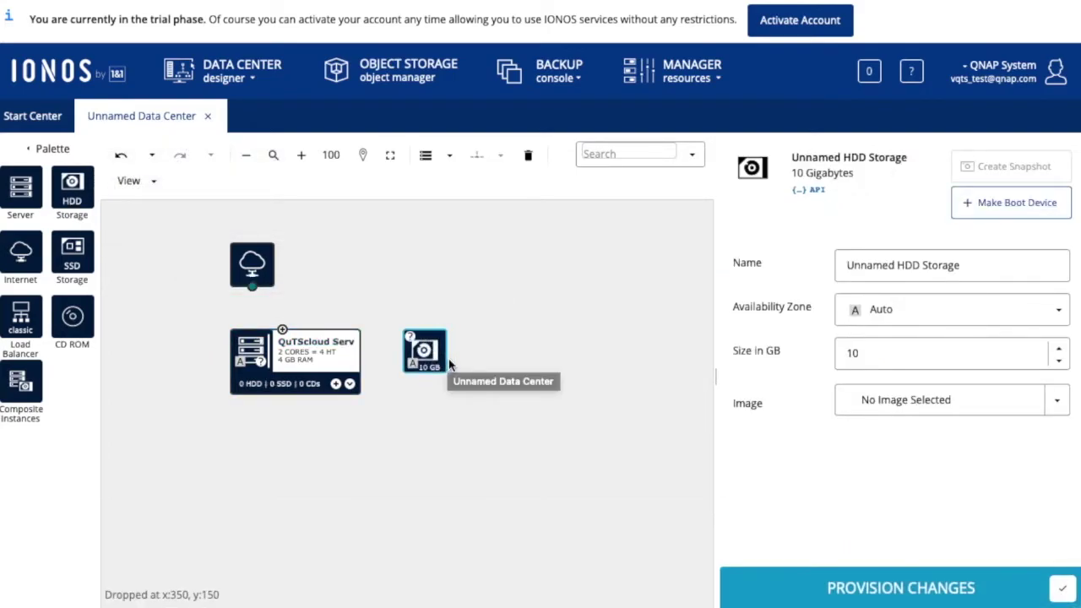
click(462, 359)
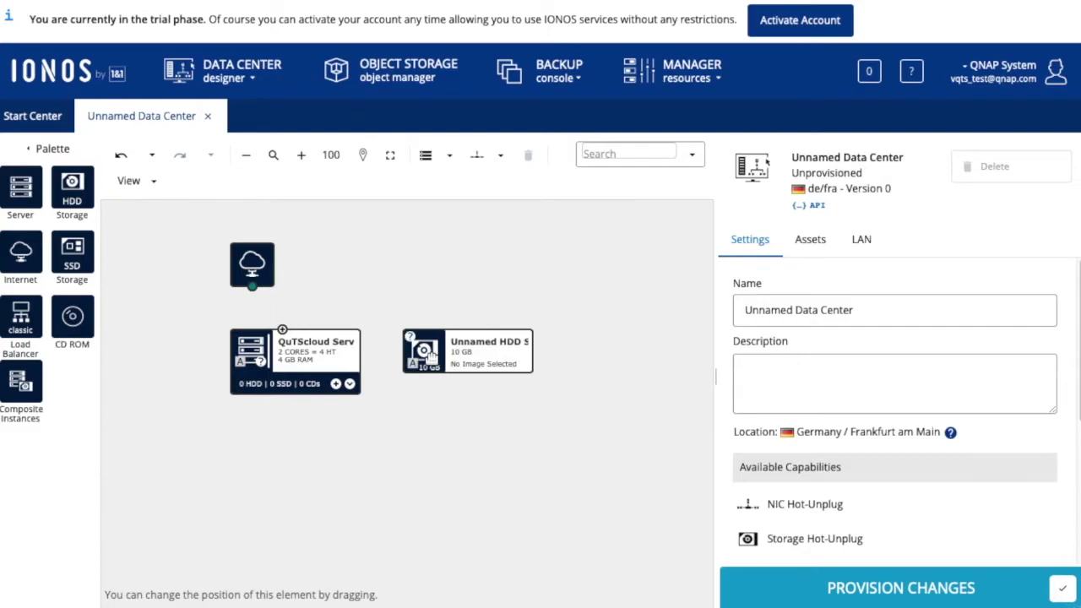
click(429, 353)
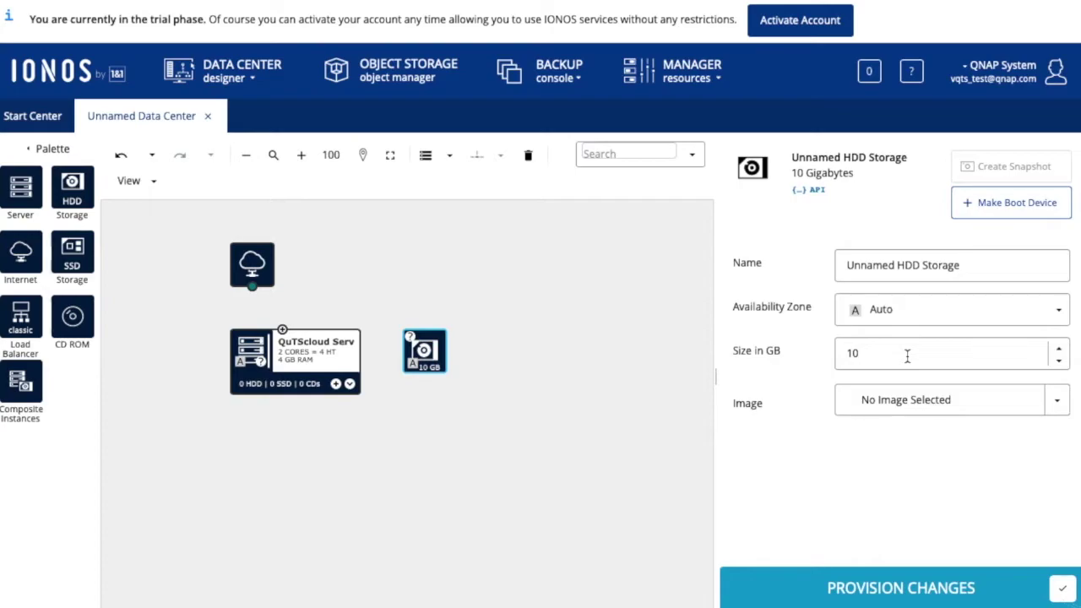
click(1055, 404)
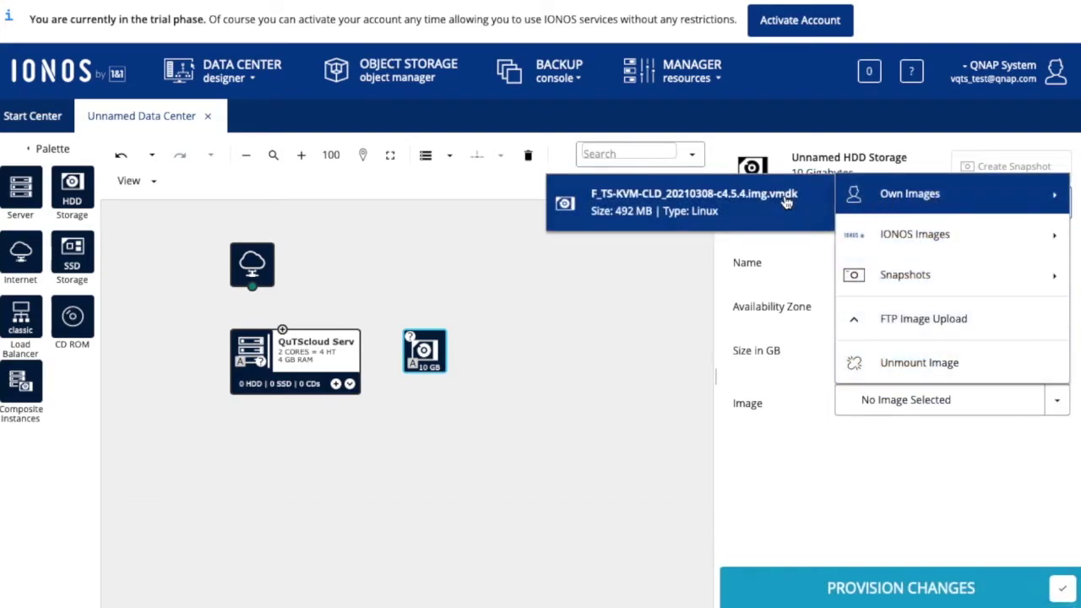
click(785, 203)
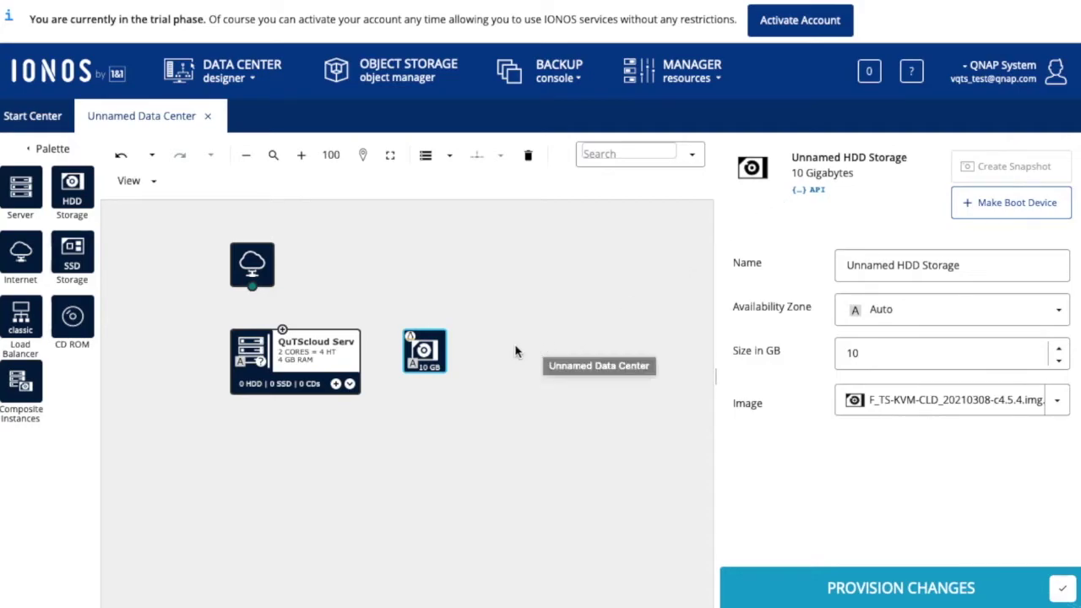
drag(424, 351, 262, 366)
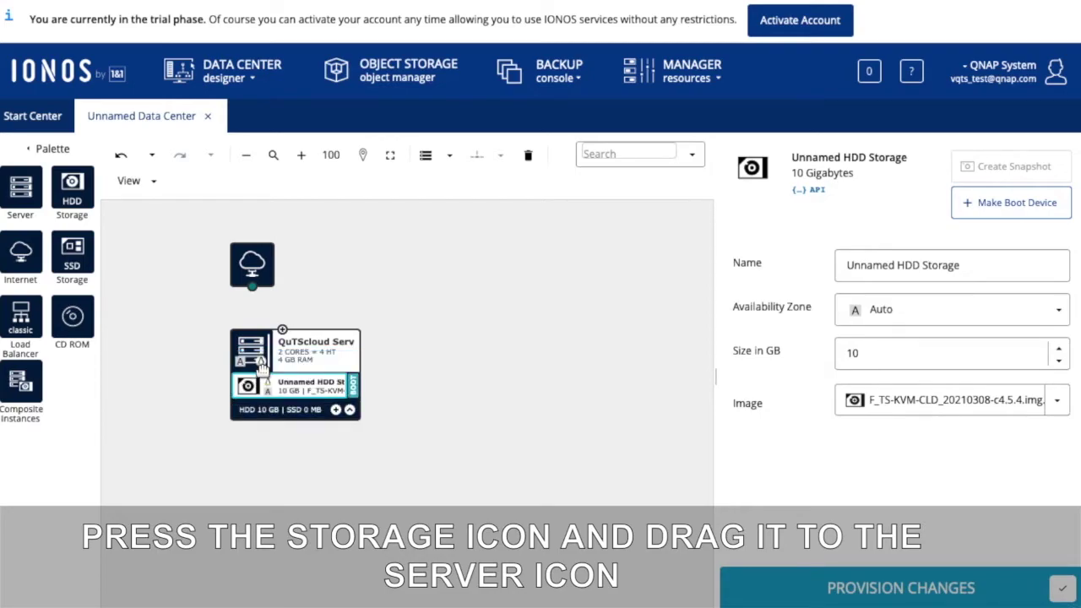
click(211, 411)
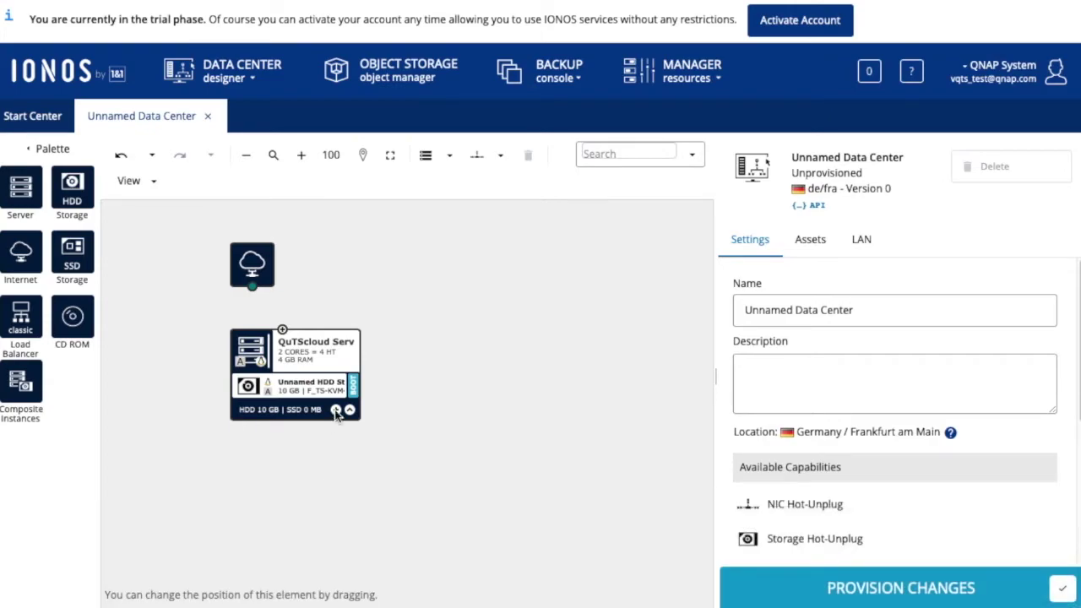
Create and attach a 200 GB HDD storage without an image to QuTScloud Server
click(336, 411)
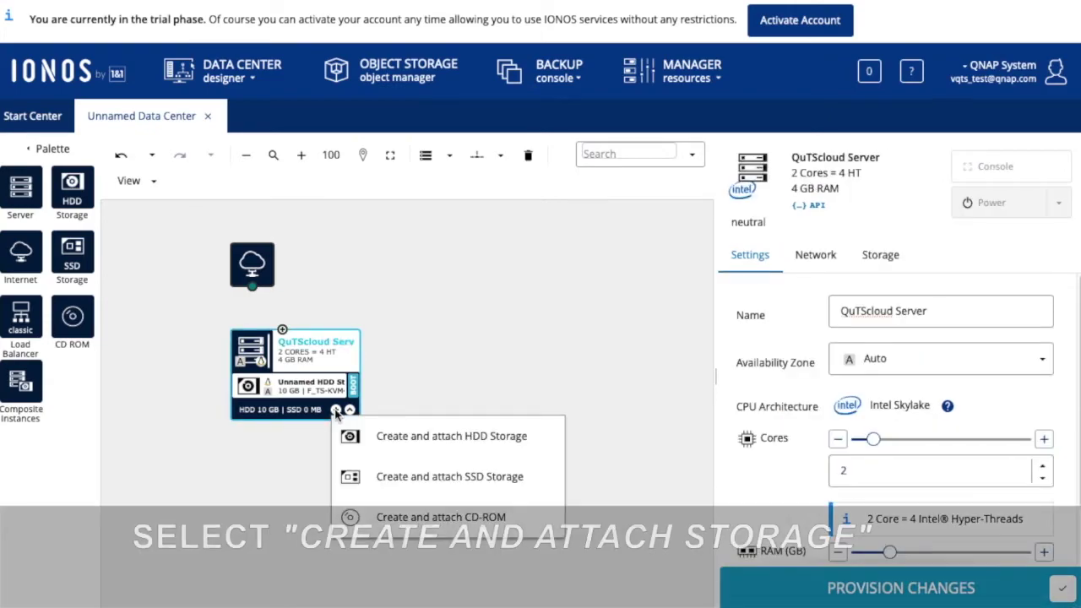
click(502, 437)
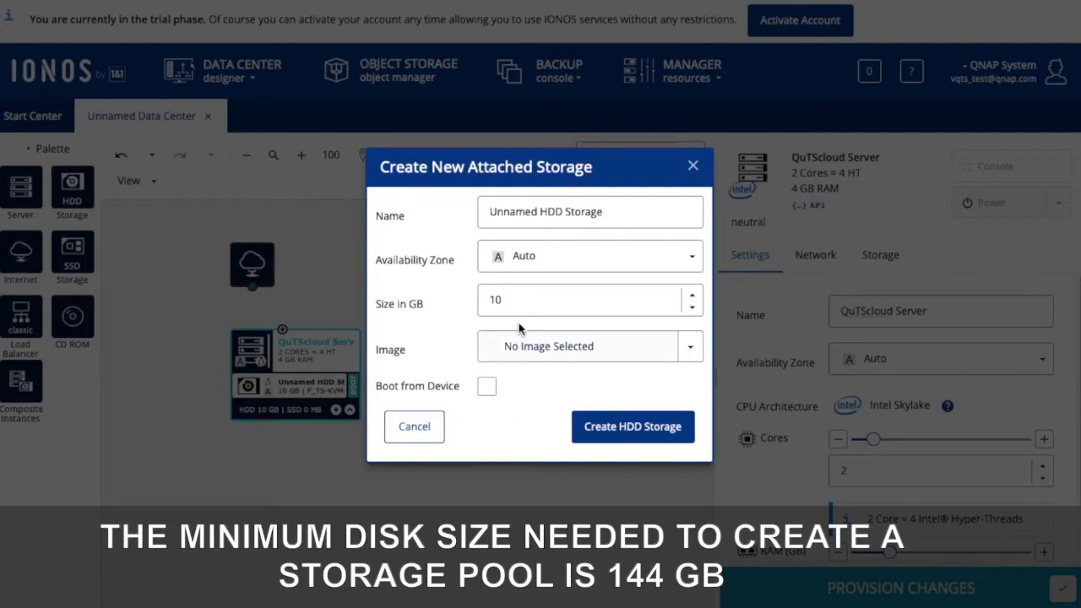
drag(513, 299, 456, 306)
text(200)
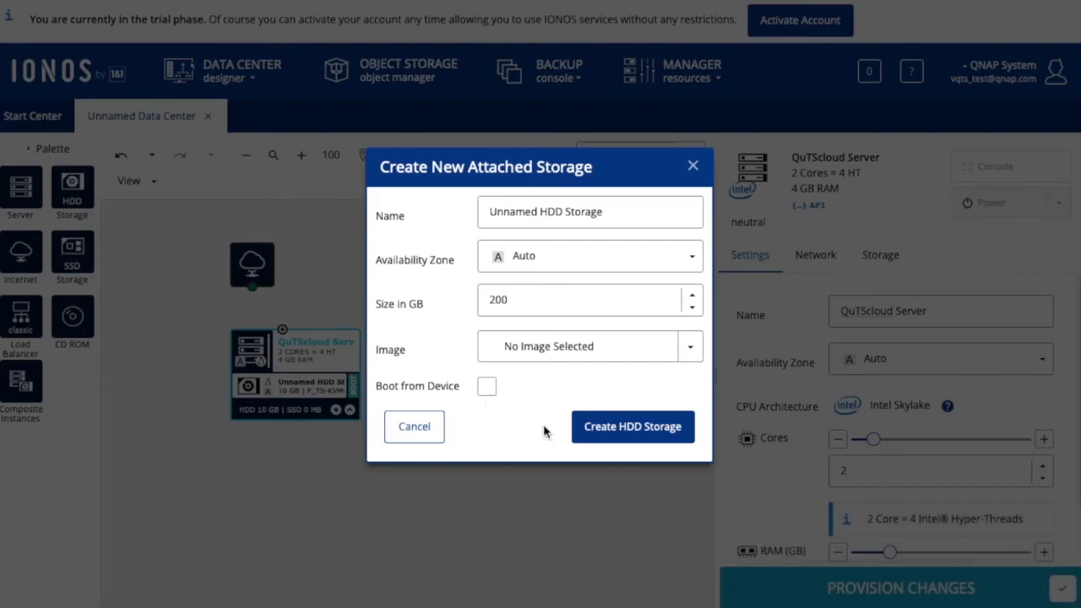
click(599, 433)
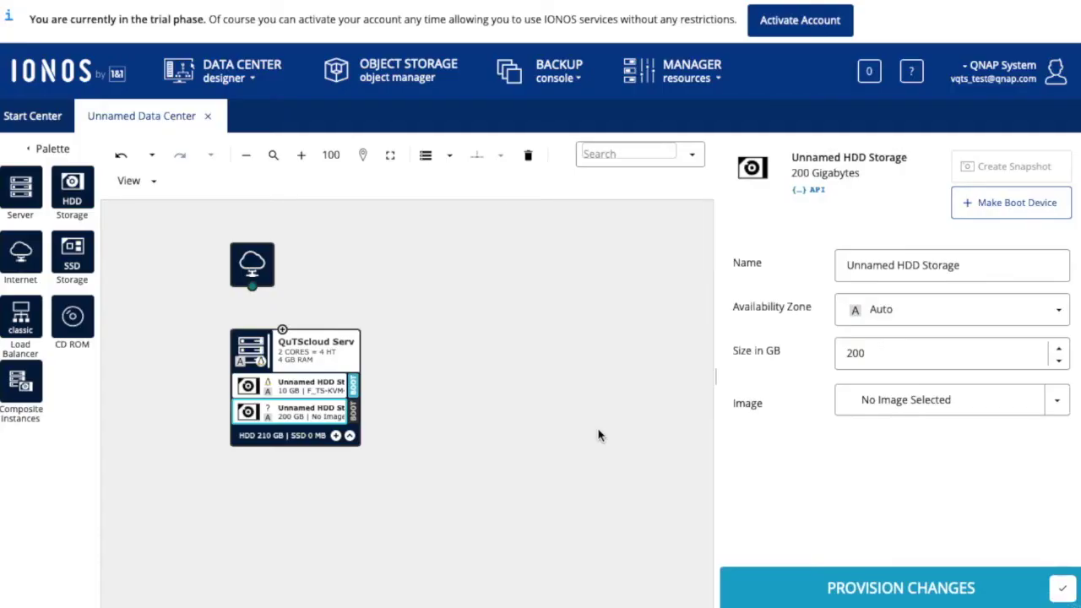
Link the Internet node to QuTScloud Server, creating a NIC on LAN 1
click(539, 429)
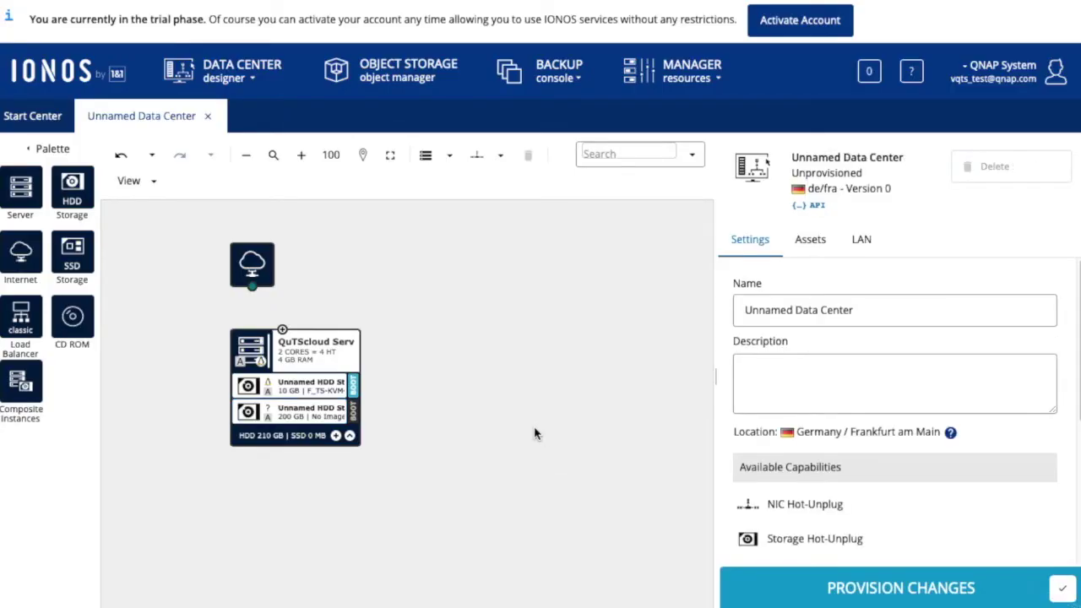
drag(252, 288, 283, 328)
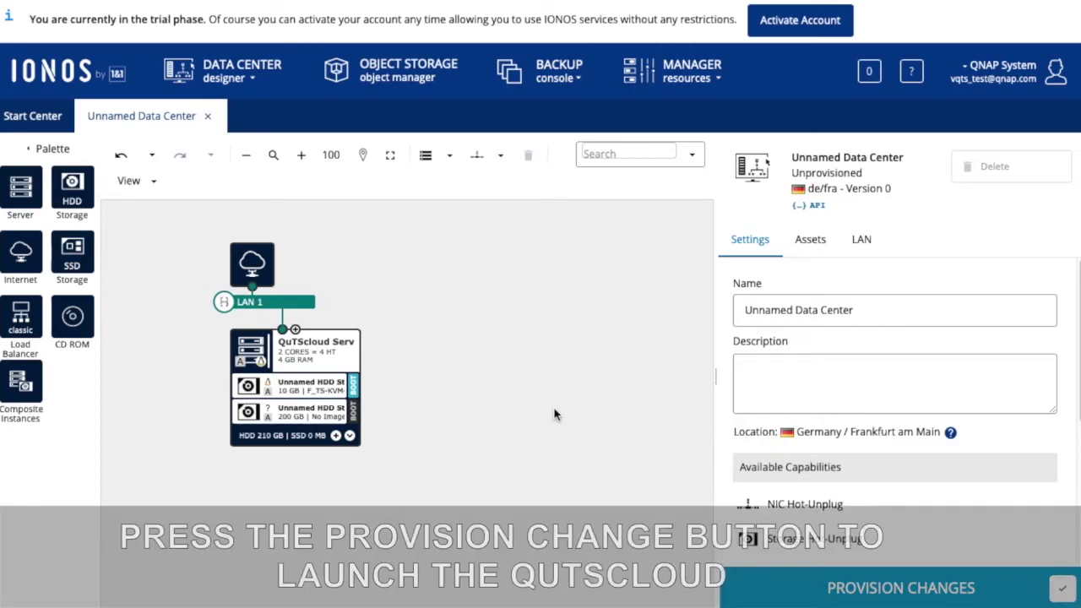
Provision the data center changes despite naming warnings and acknowledge completion
click(852, 589)
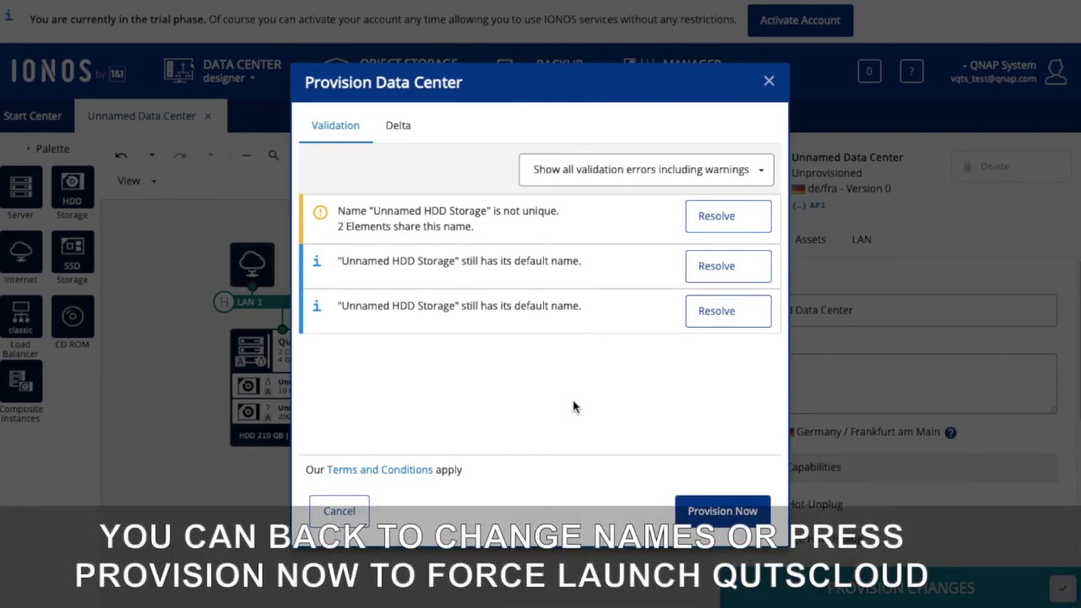
click(715, 524)
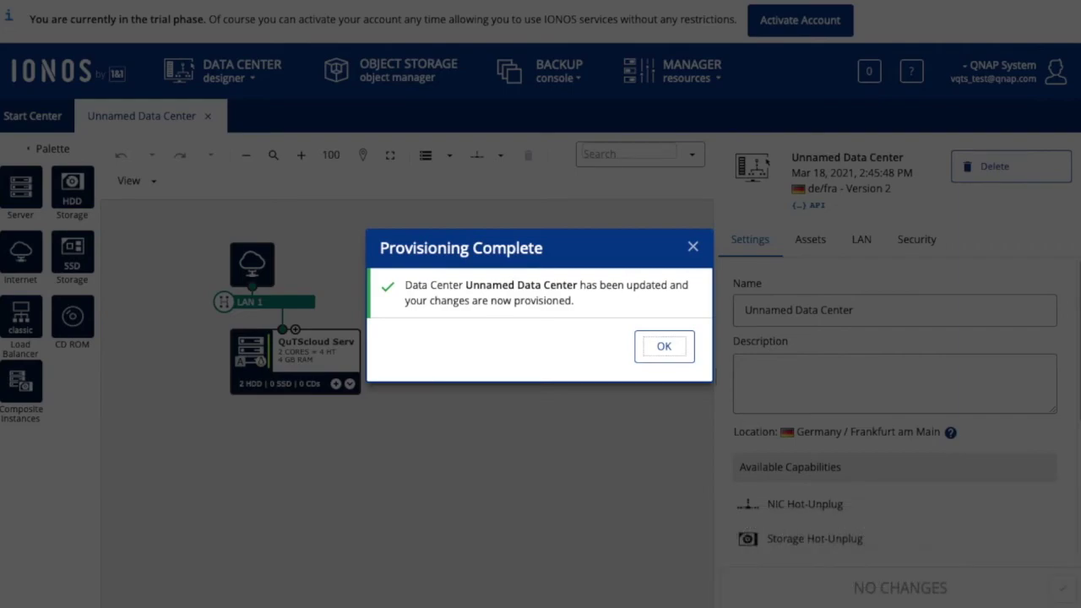
click(680, 353)
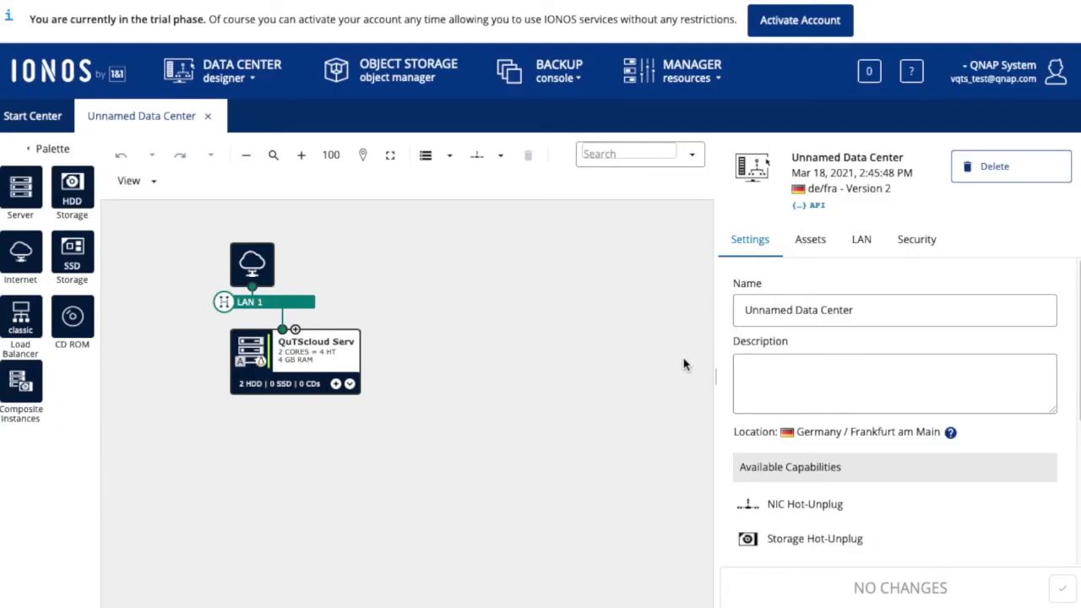
Show QuTScloud Server's network details and select its public IPv4 address 87.106.114.108
click(334, 360)
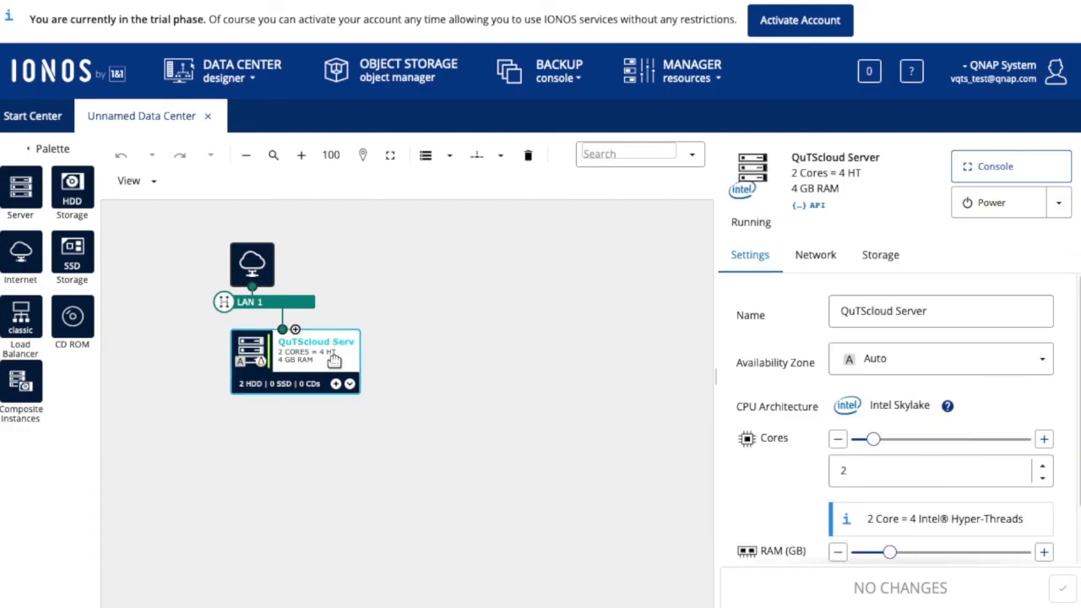
click(809, 267)
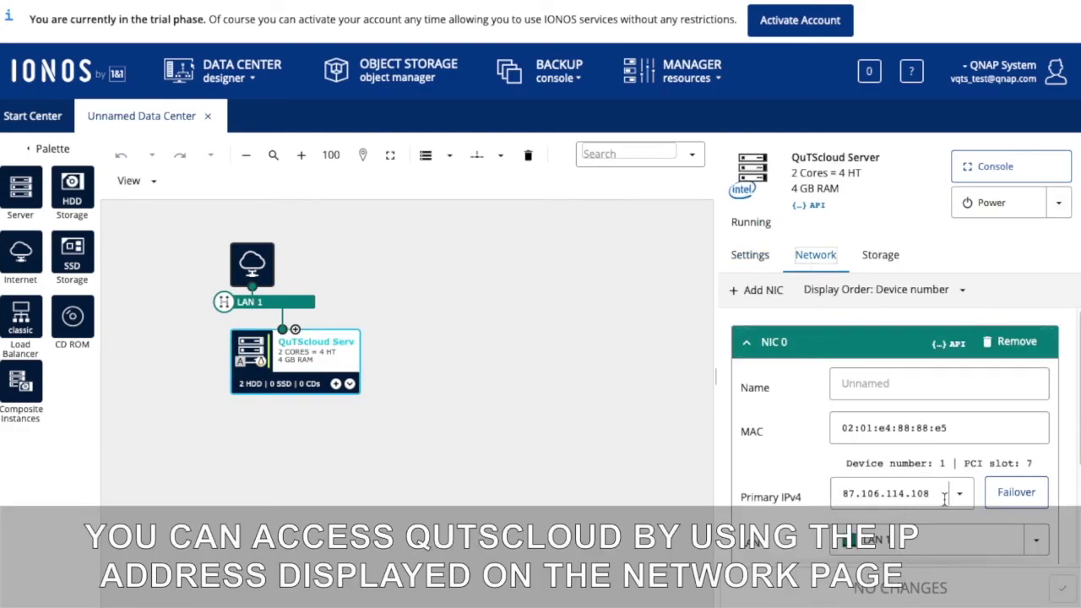
drag(944, 497, 822, 494)
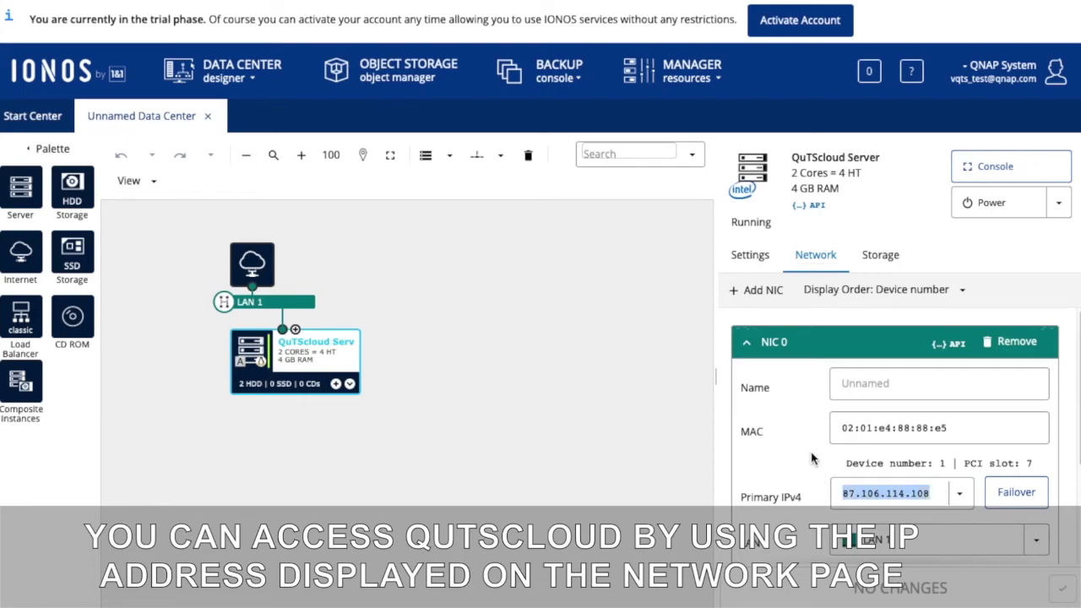